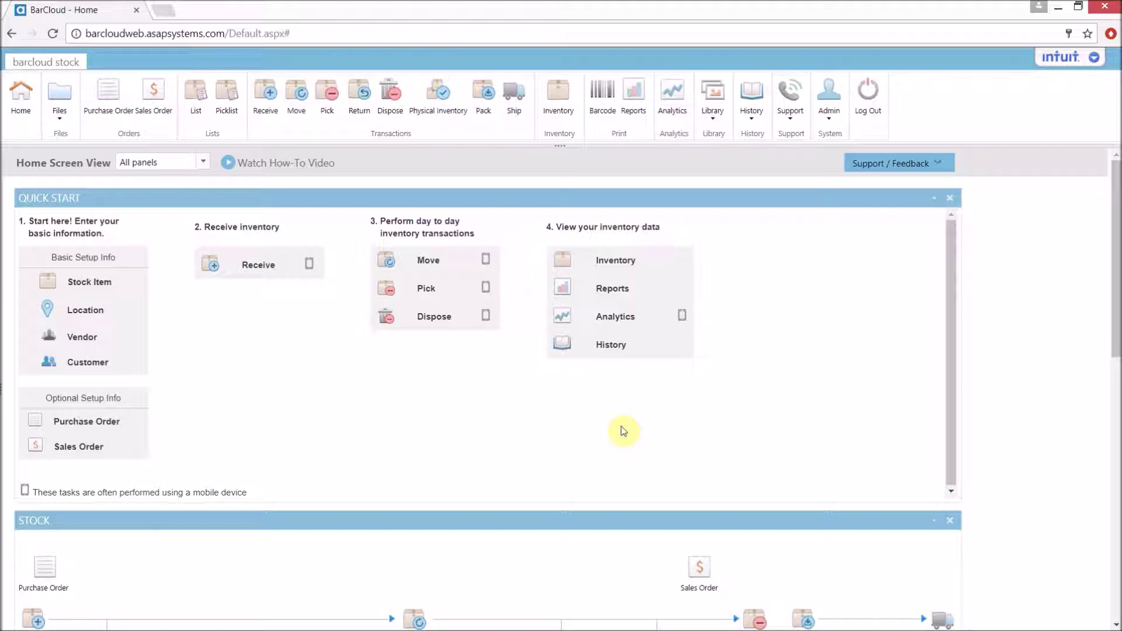
Step: Open the shopping-cart user's record from Admin > User Settings > Users
click(834, 110)
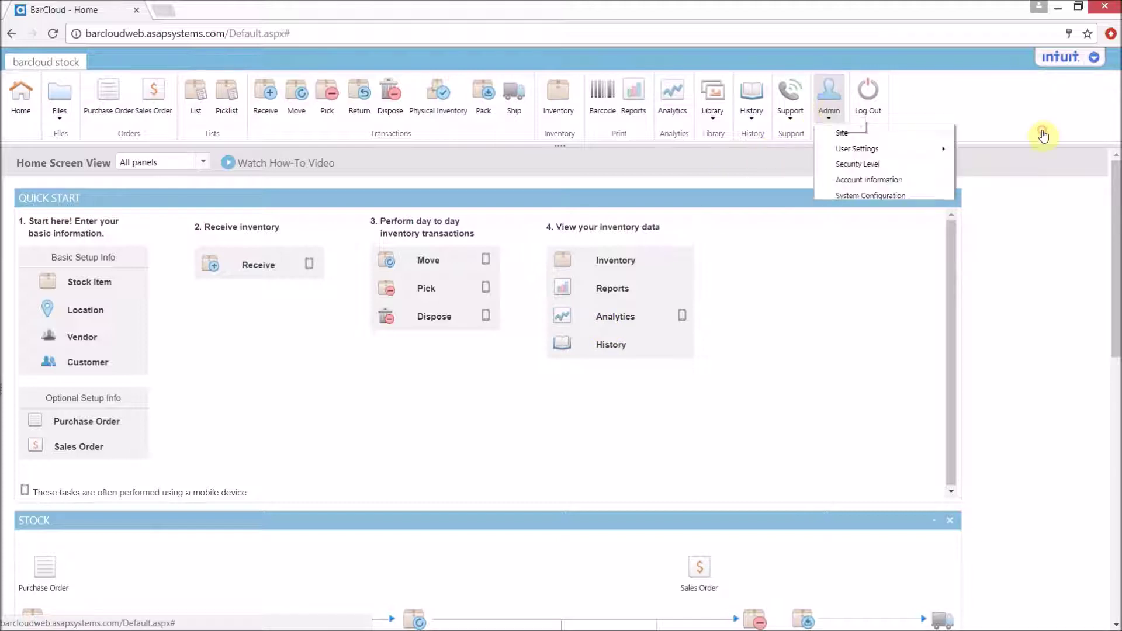
mouse_move(909, 151)
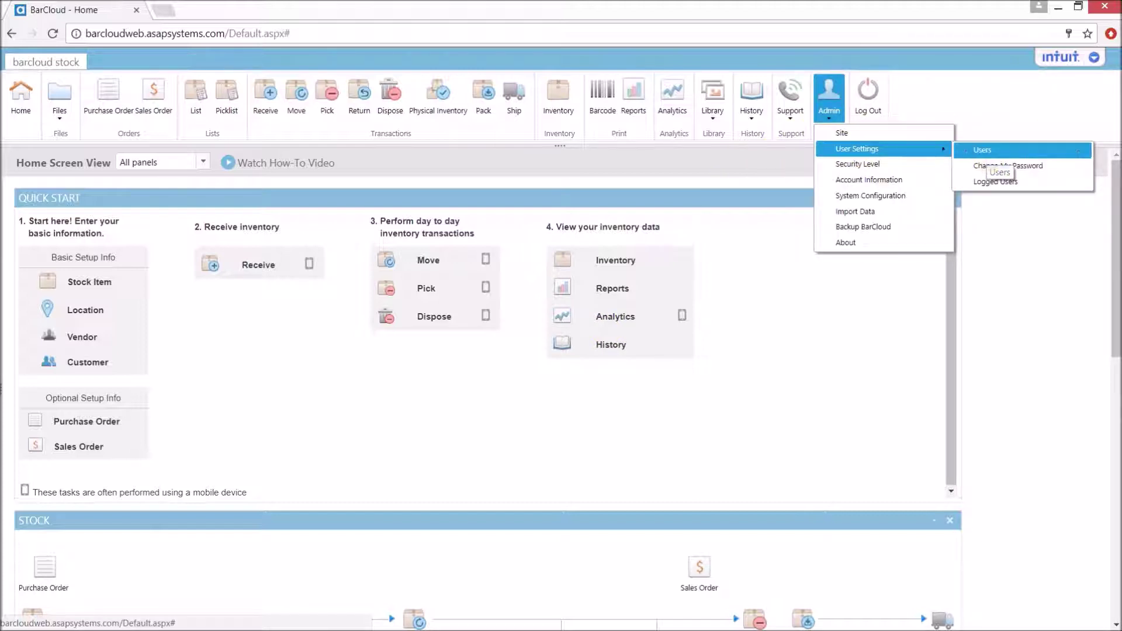
click(985, 146)
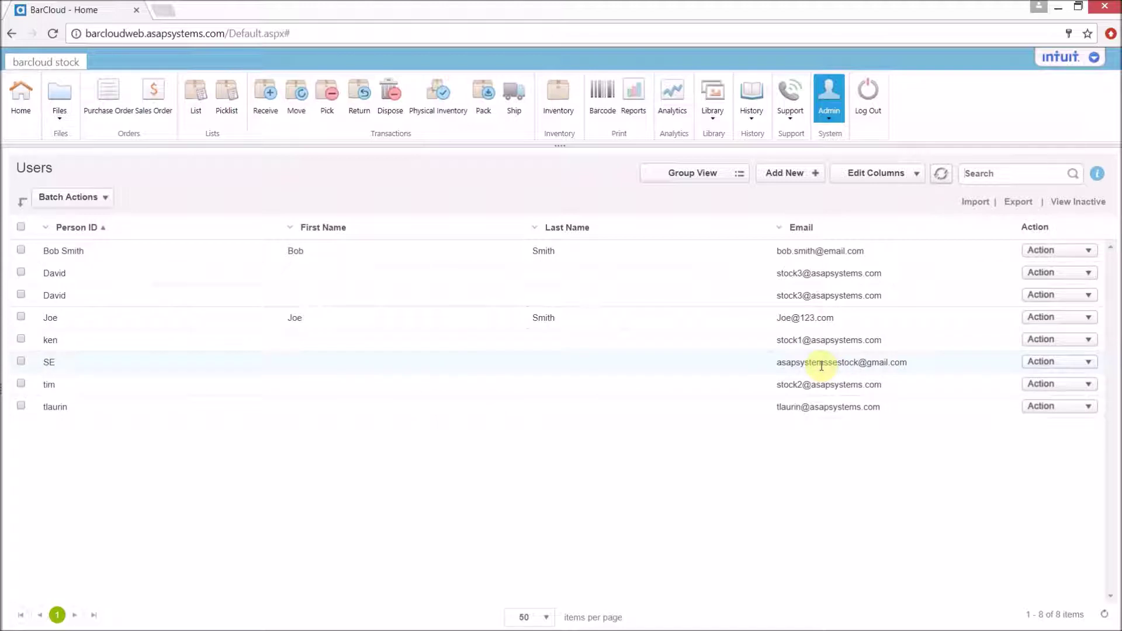
double_click(821, 362)
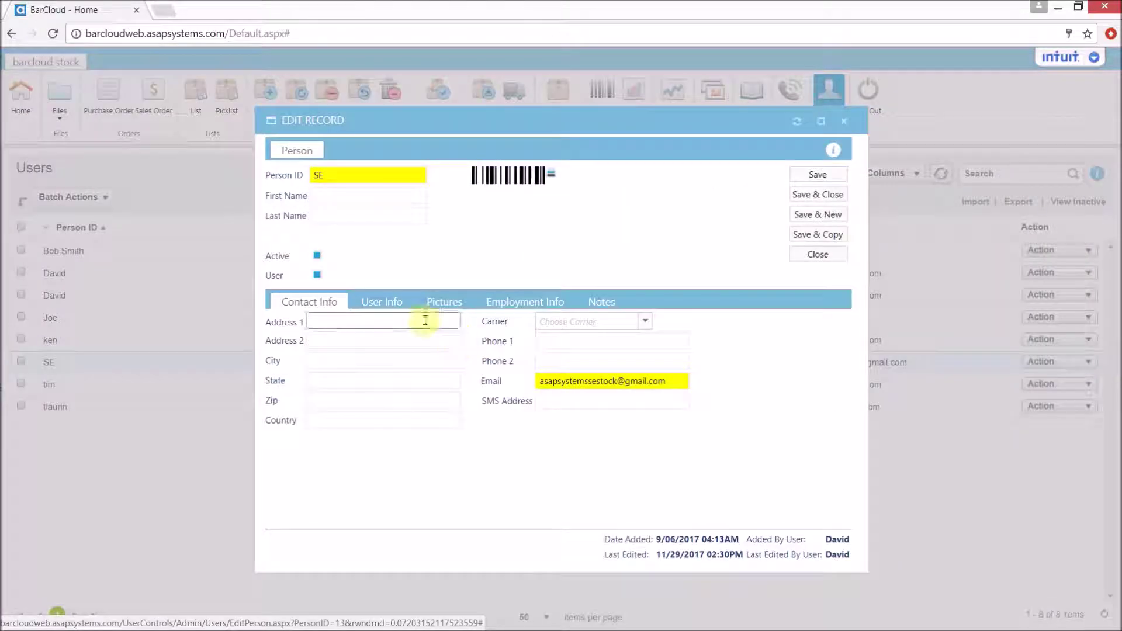
Step: Set the user's security level to Shopping on the User Info tab
click(383, 302)
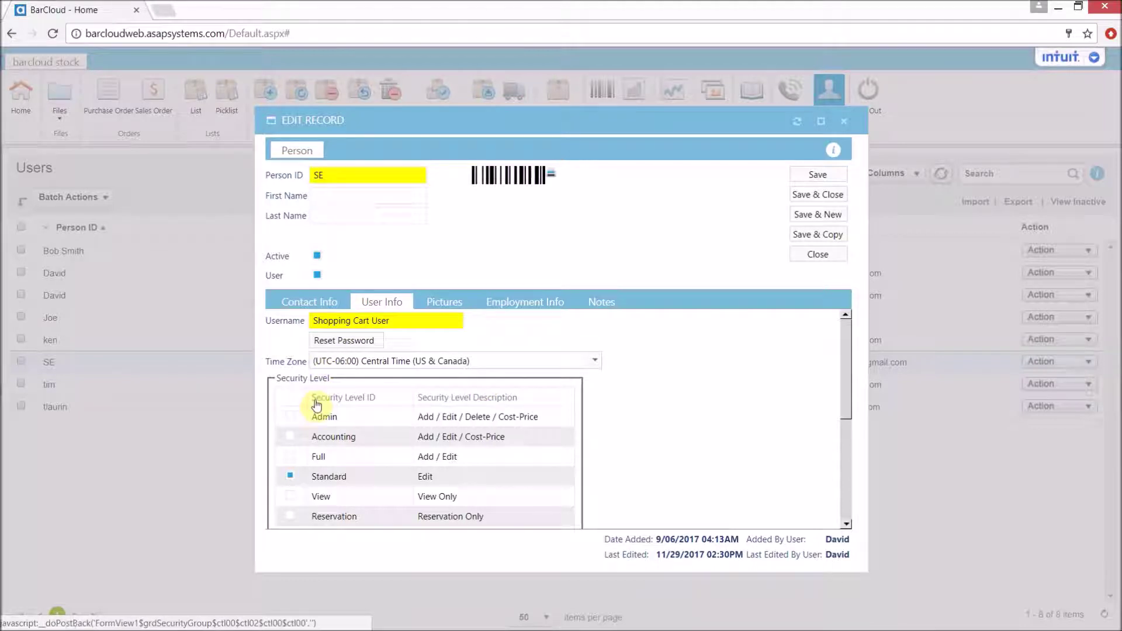
scroll(388, 526, down, 1)
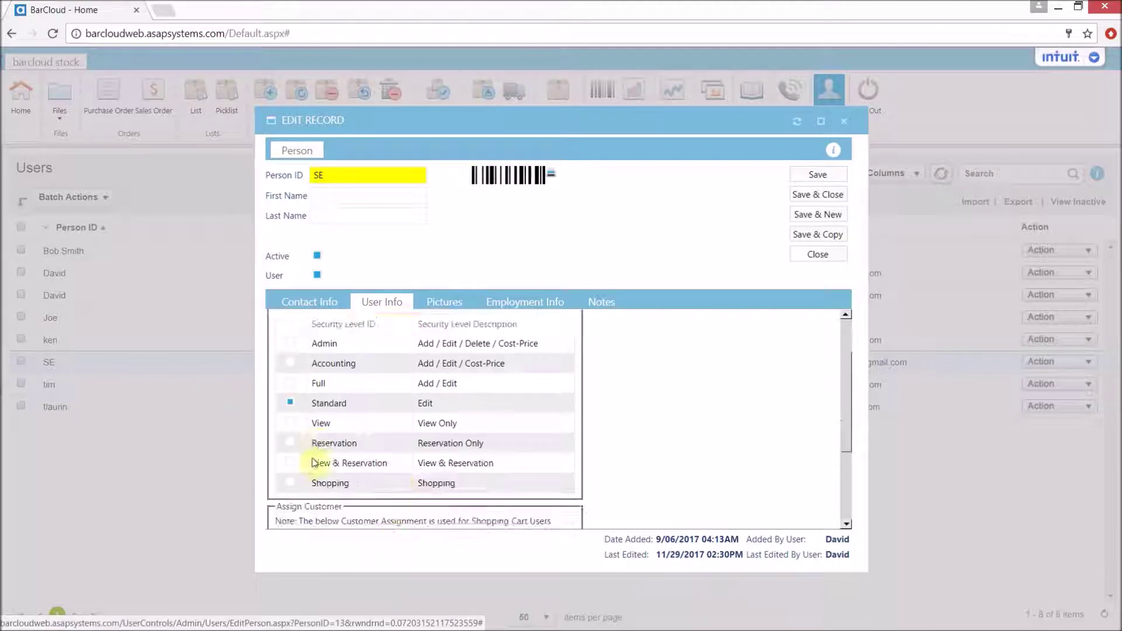
click(290, 483)
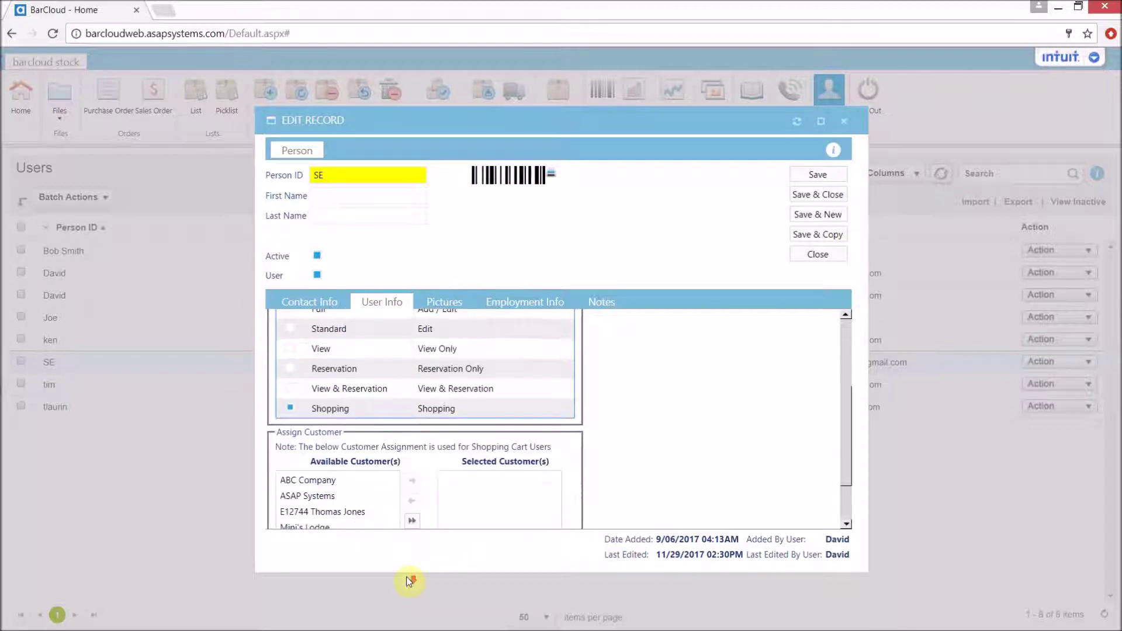
Step: Move ASAP Systems to Selected Customer(s) and save the user record
scroll(405, 576, down, 3)
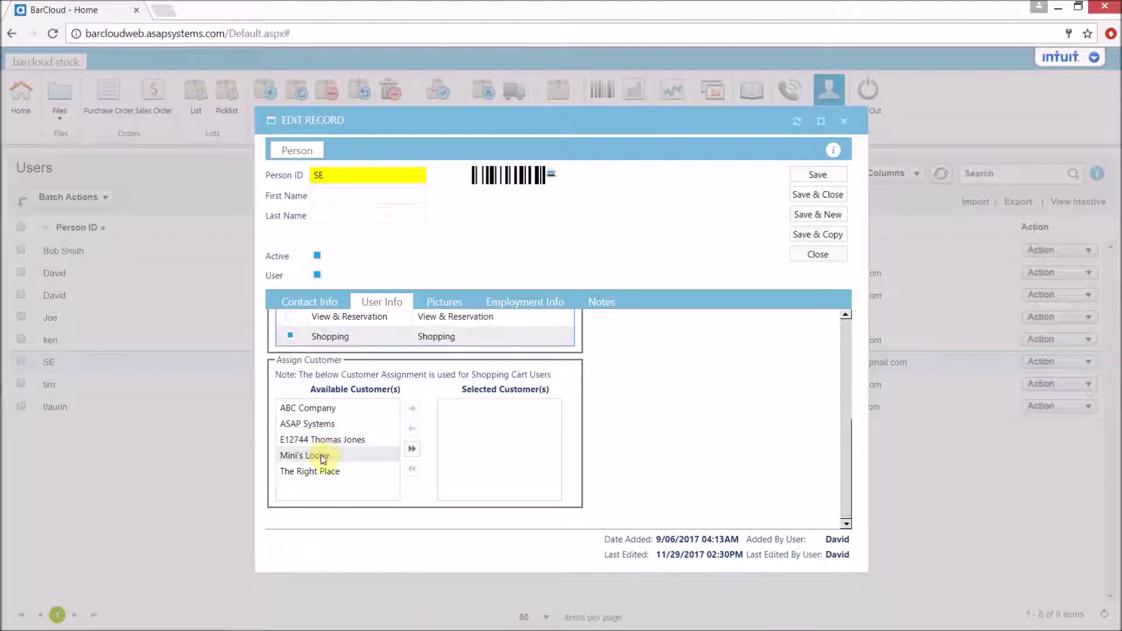
click(324, 425)
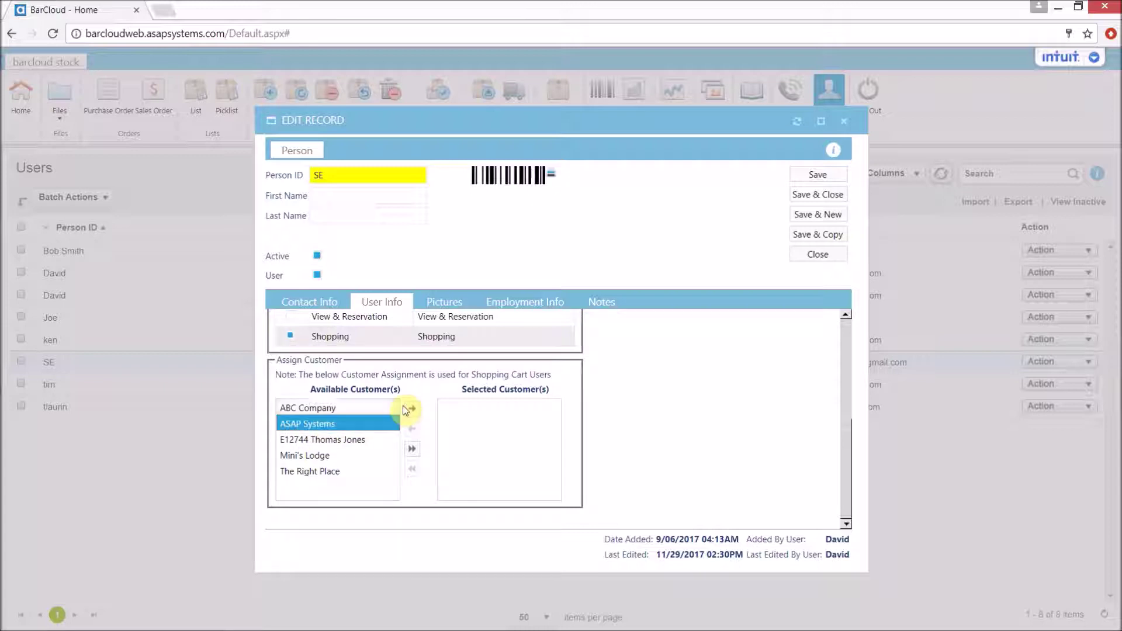
click(411, 409)
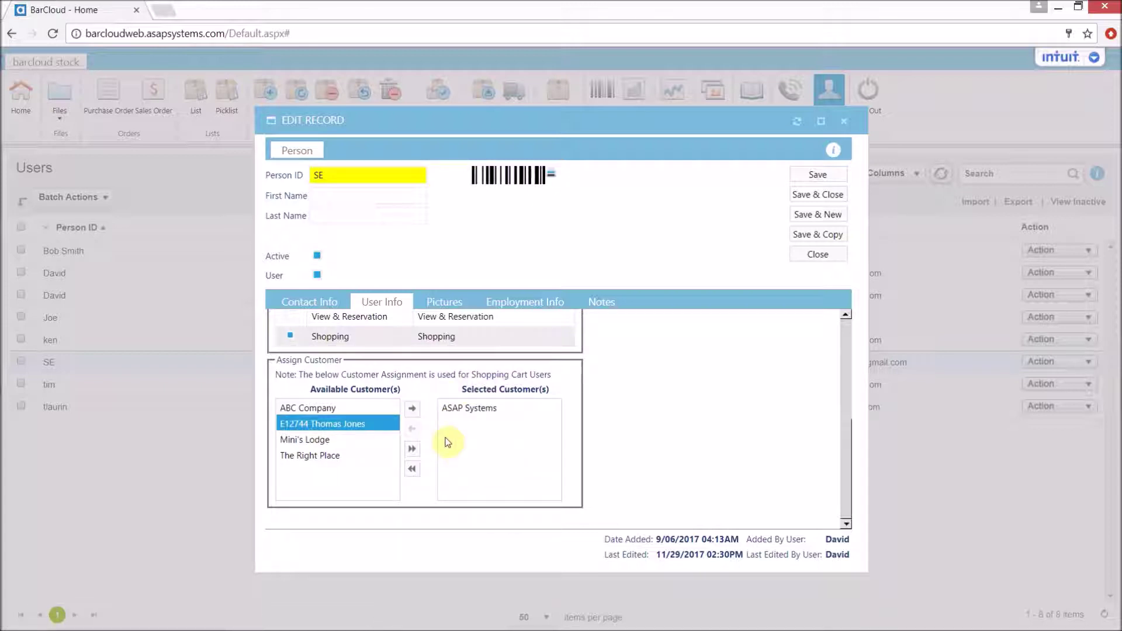
click(833, 195)
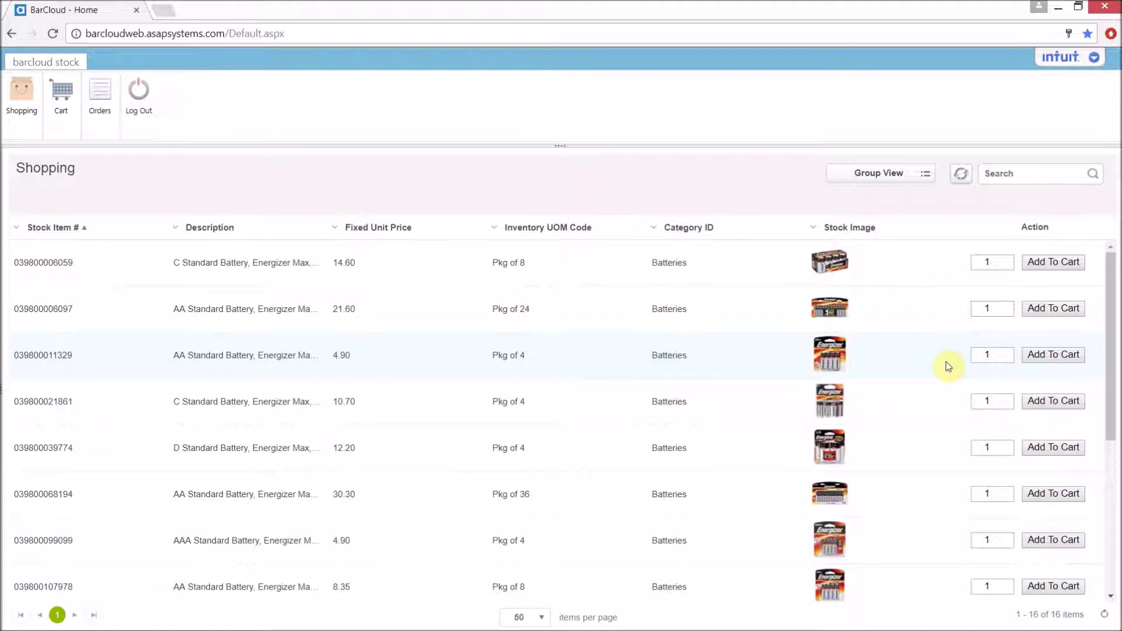
Step: Add 6 AA 4-pack batteries to the cart
click(1007, 351)
click(1007, 352)
click(1007, 351)
click(1007, 352)
click(1007, 351)
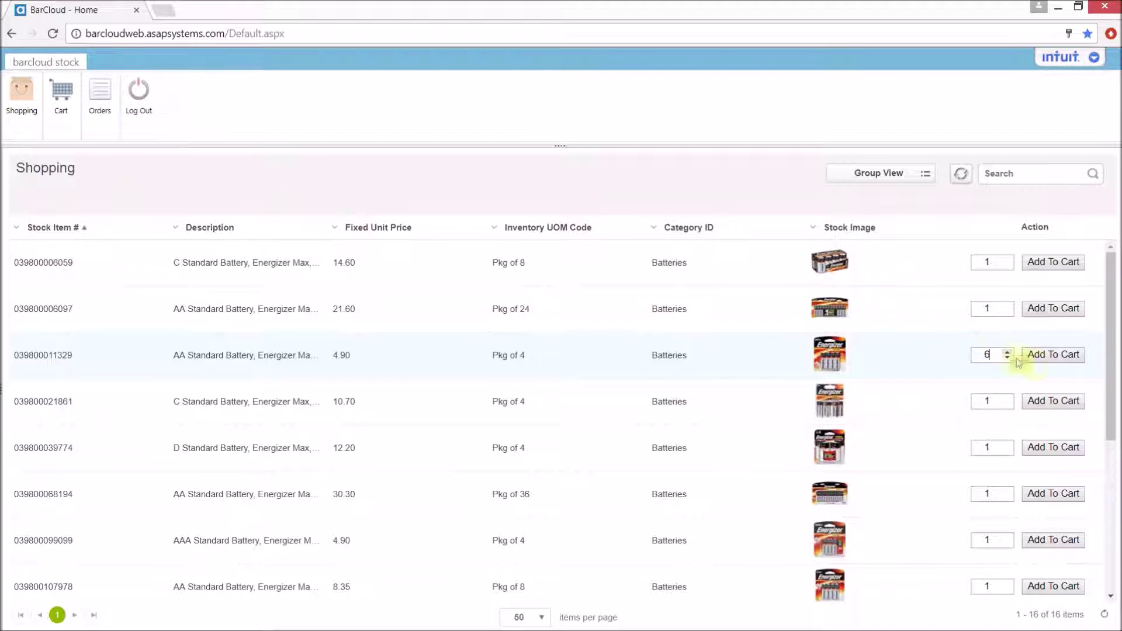
click(1054, 355)
Step: Add 8 AA 24-pack batteries to the cart and review the cart contents
double_click(986, 309)
text(8)
click(1052, 308)
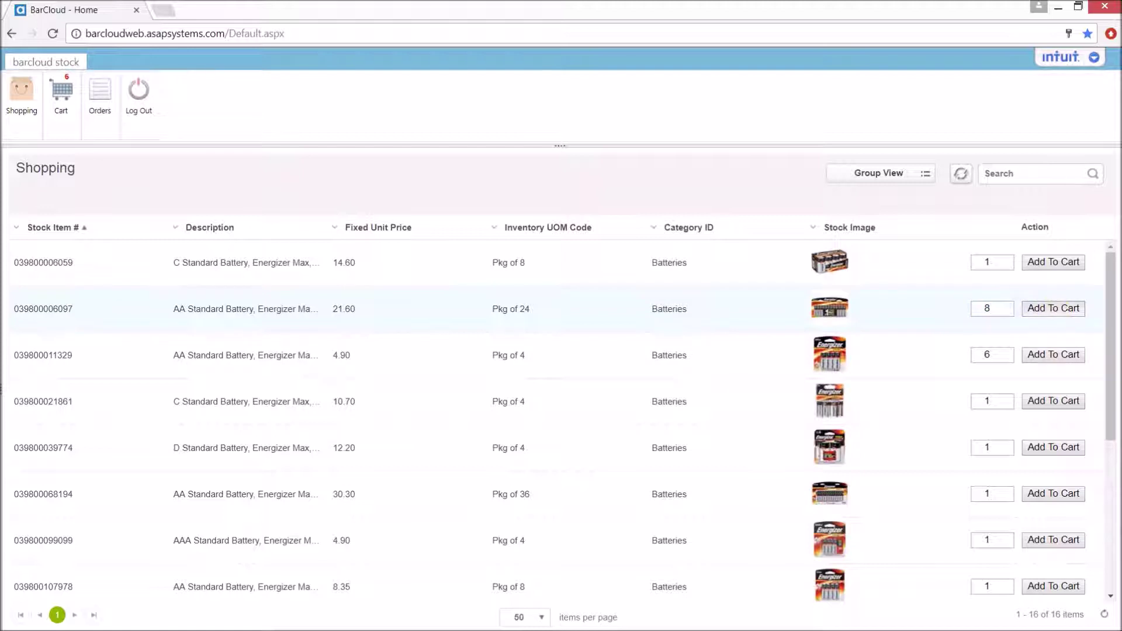
click(60, 116)
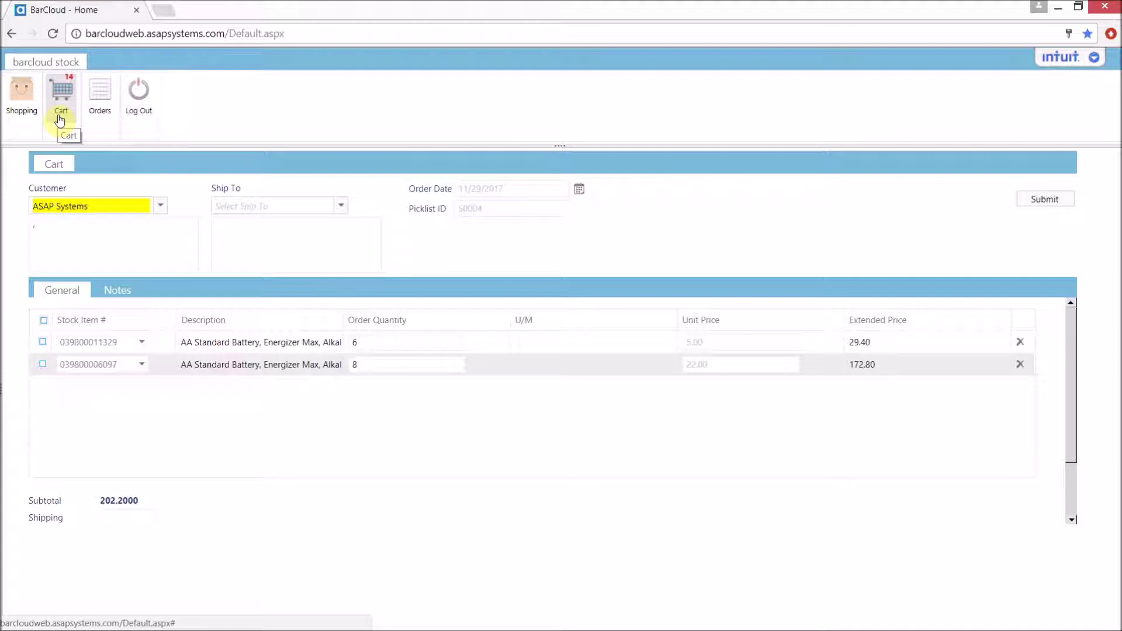
Step: Keep ASAP Systems as the customer and submit the cart as order S0004
click(162, 209)
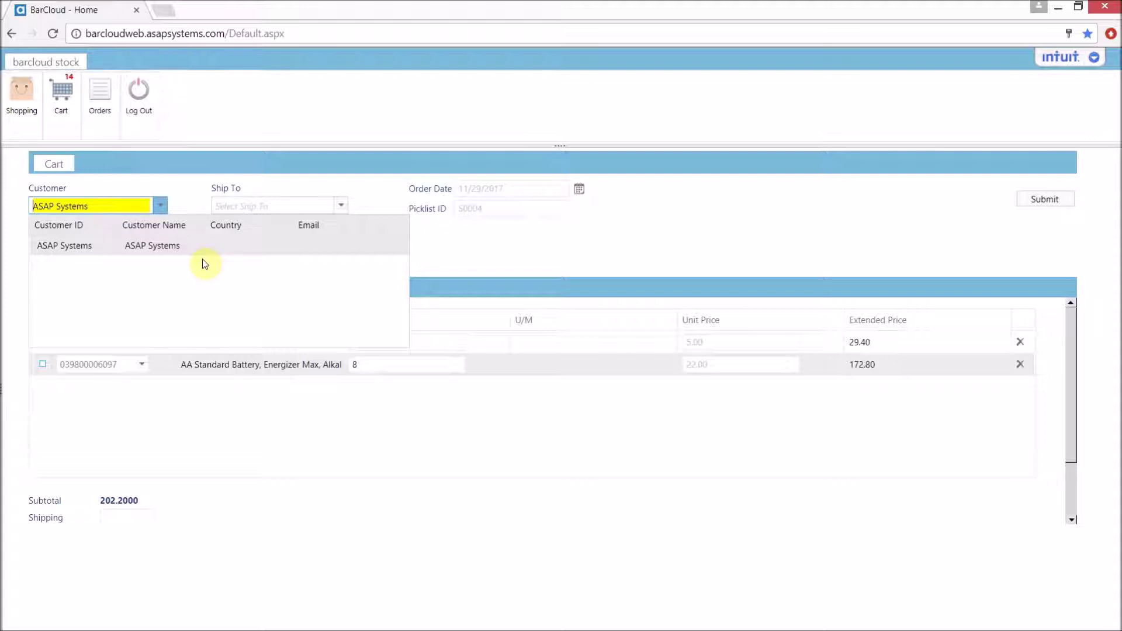
click(171, 187)
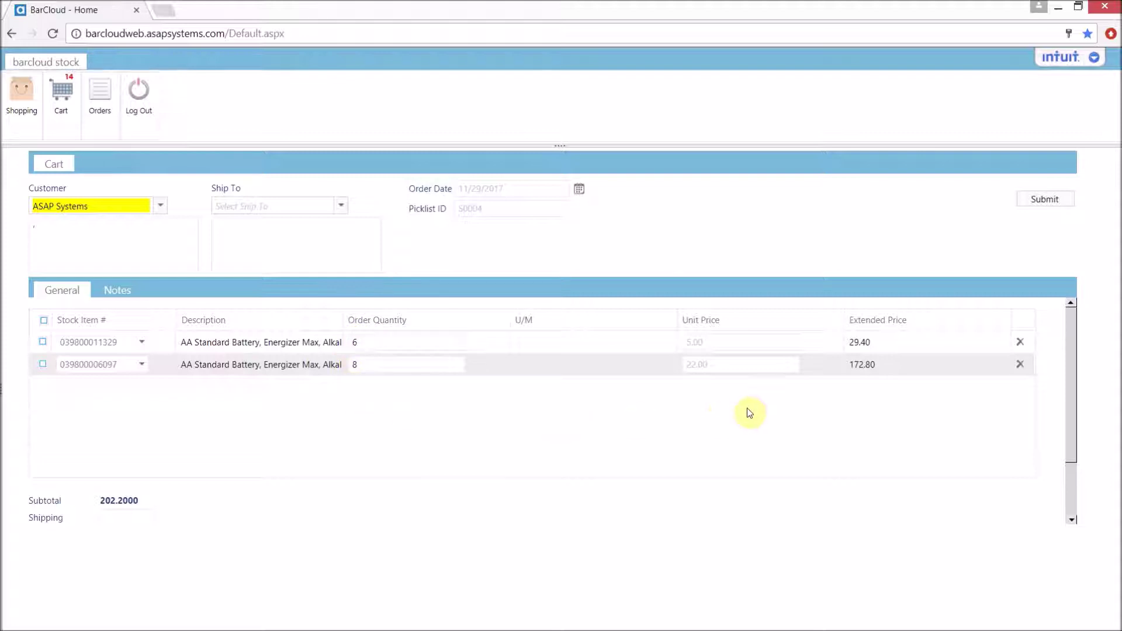
click(1048, 201)
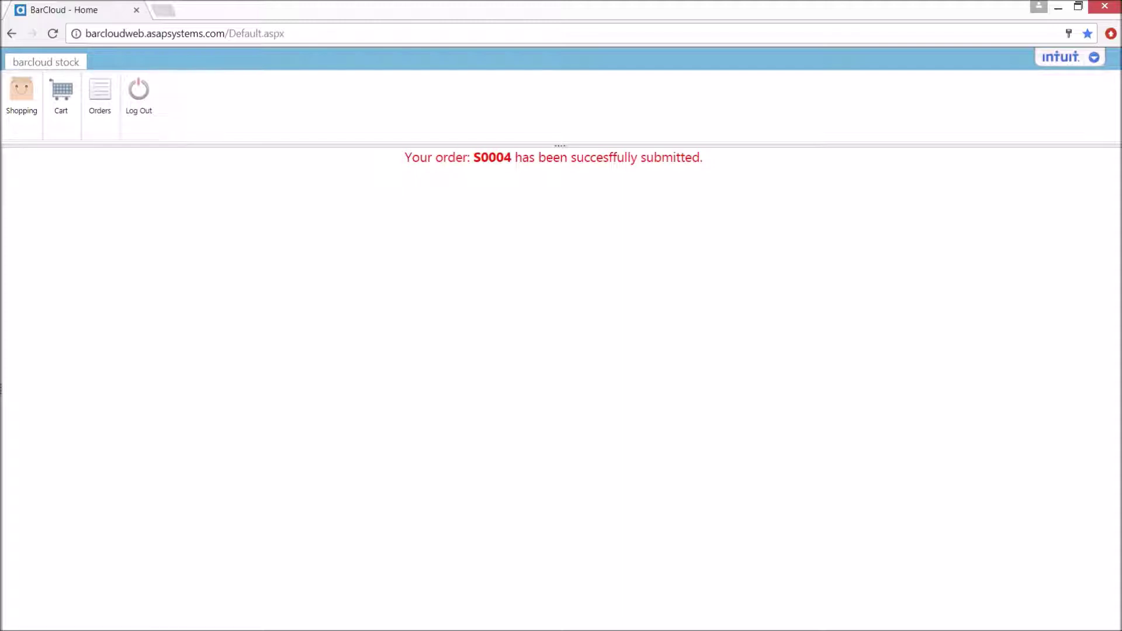
Step: Review order S0004's details in the Orders list, then go to the Sales Order list
click(103, 111)
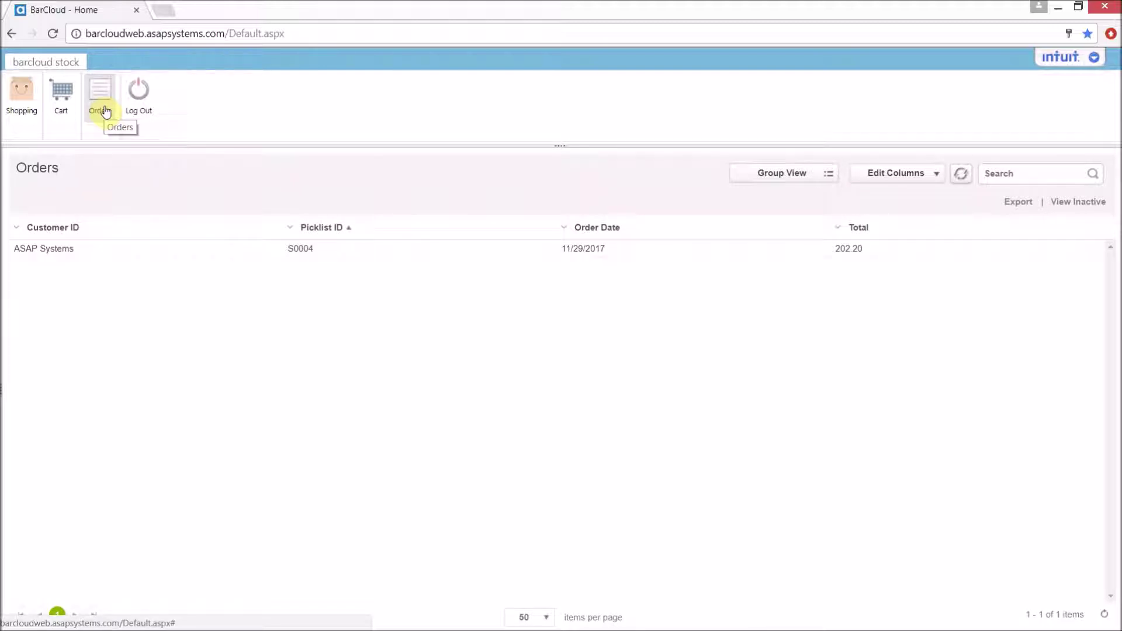
double_click(358, 252)
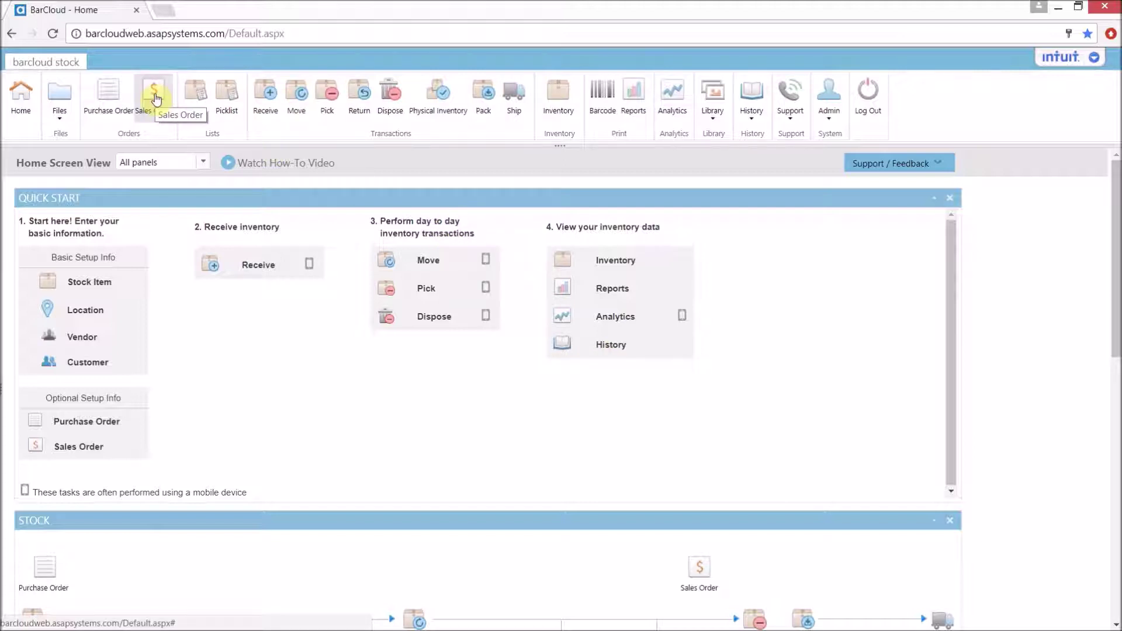
click(155, 97)
Step: Open sales order S0004 and print its picklist and the sales order
click(140, 316)
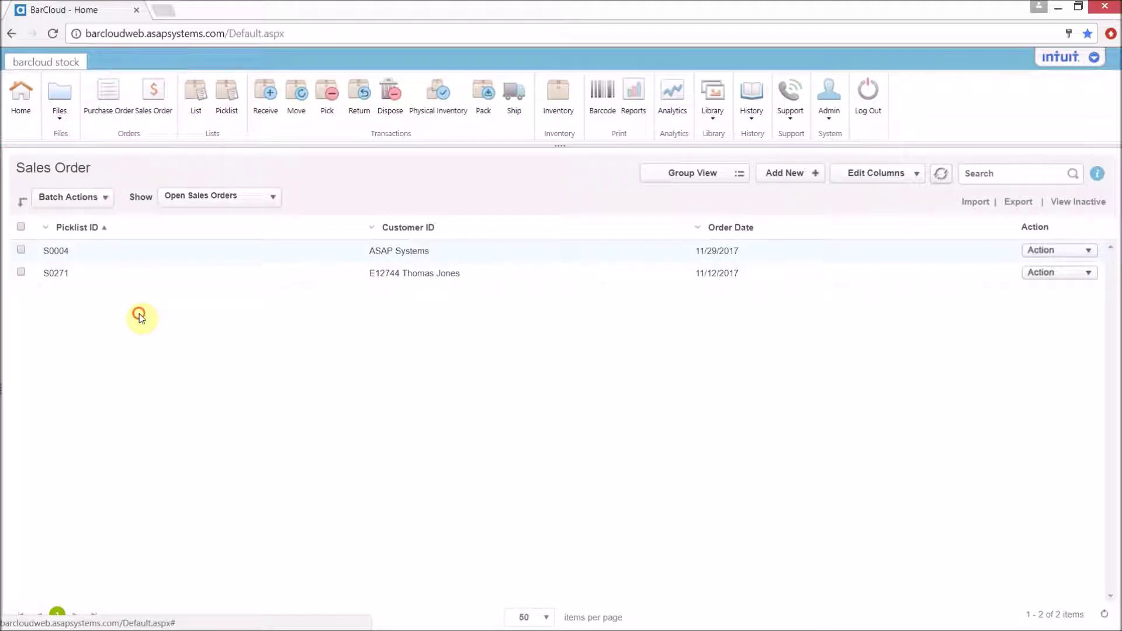
double_click(57, 250)
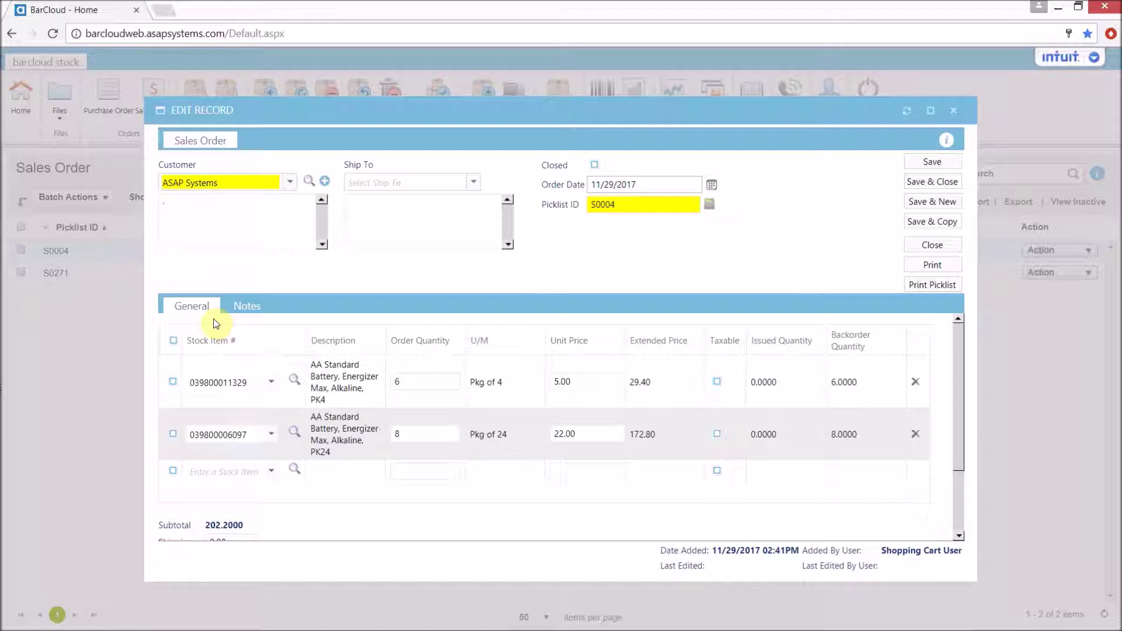
click(954, 292)
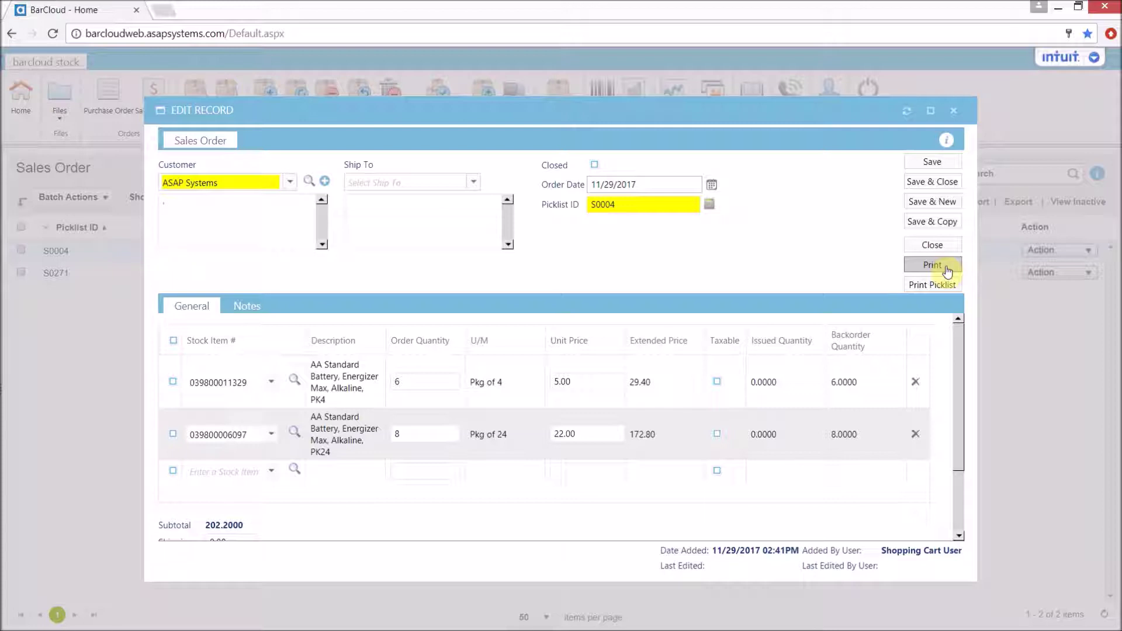
click(948, 269)
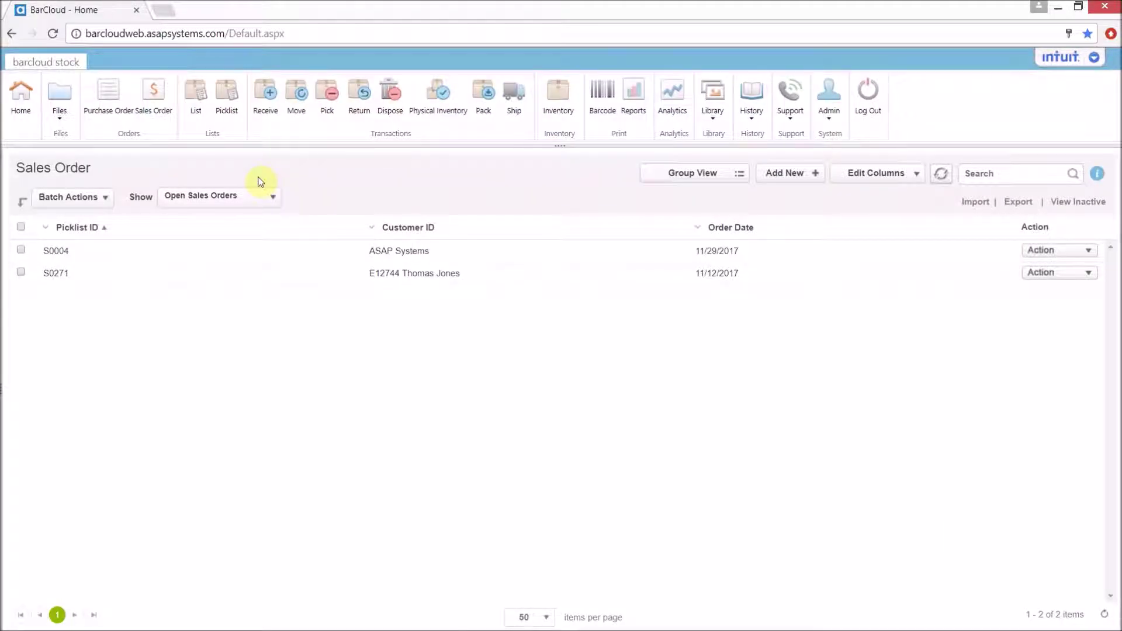
Step: Process a pick for S0004, taking line one from A-3 and line two from B-1
click(336, 103)
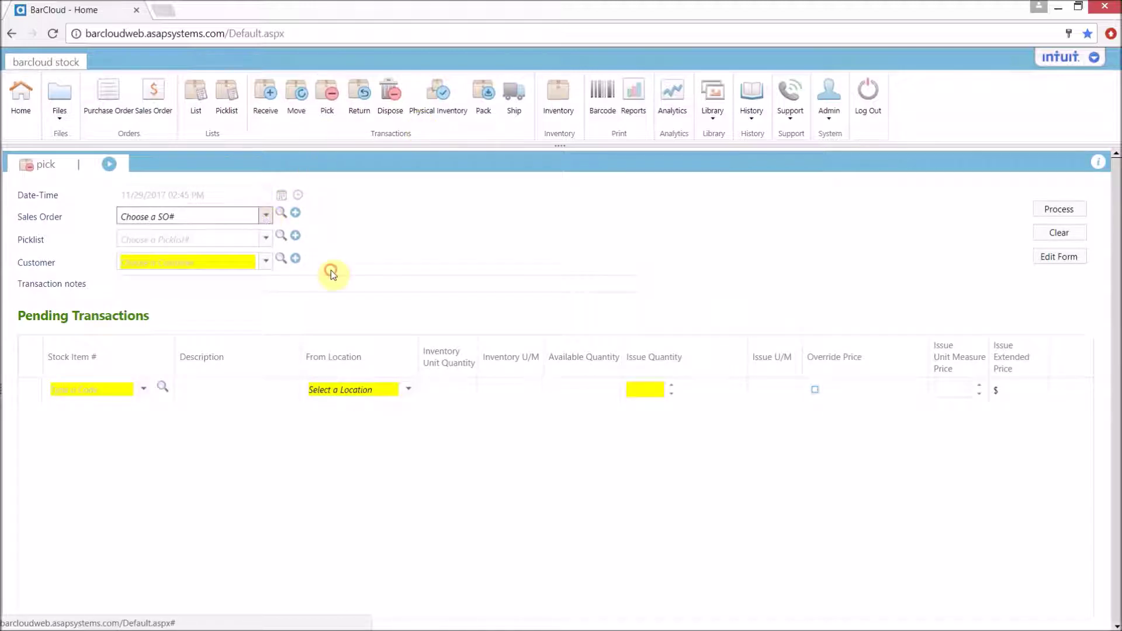
click(266, 219)
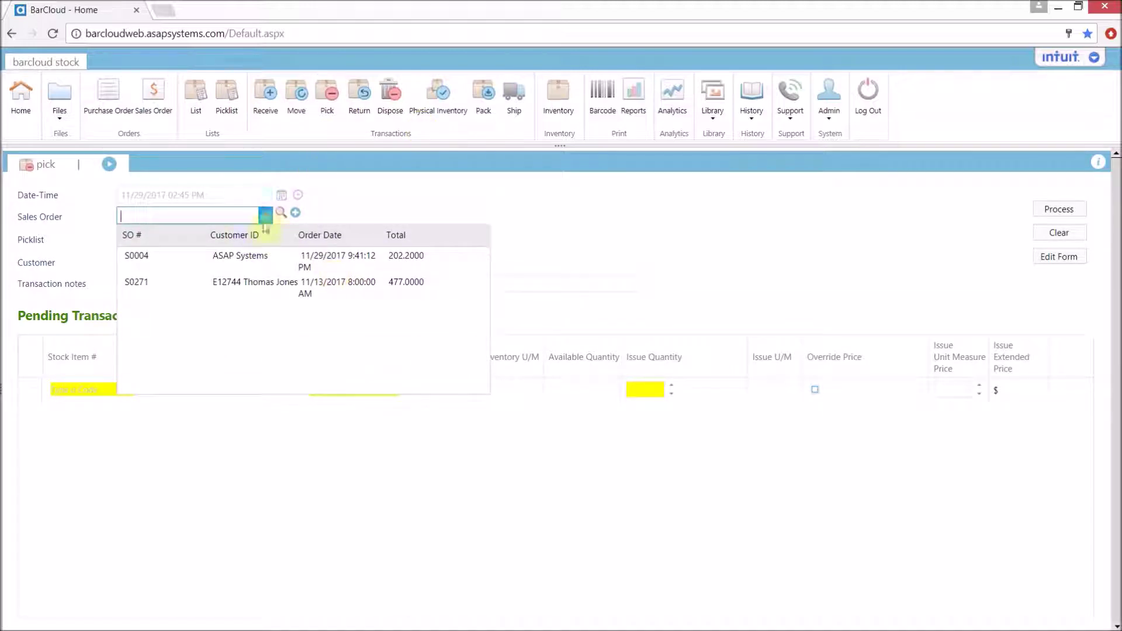
click(251, 263)
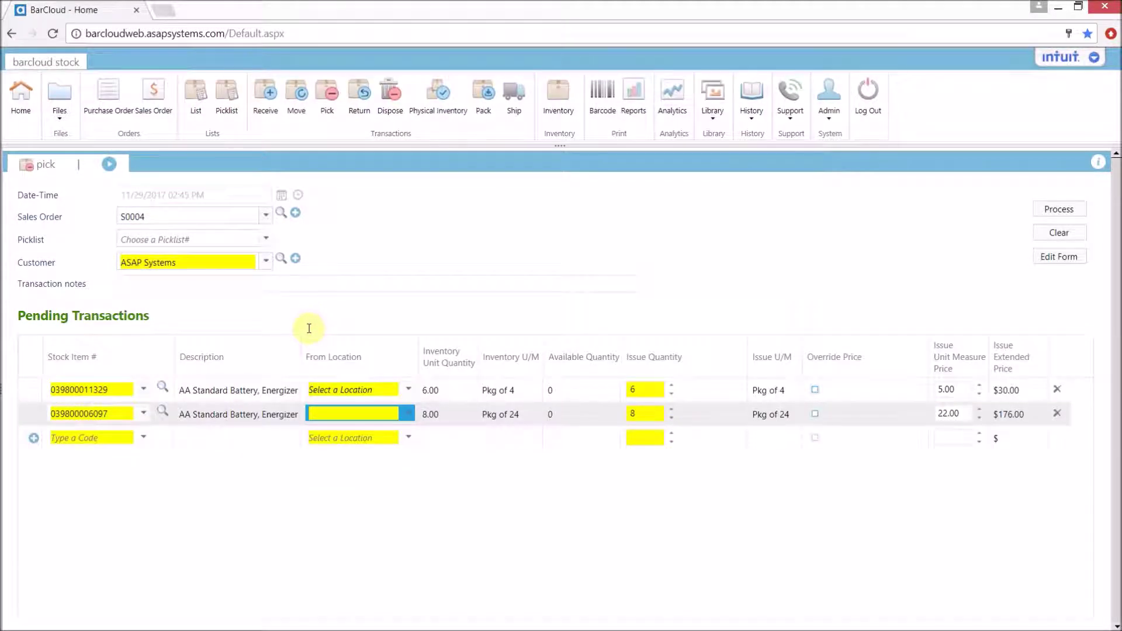
click(408, 389)
click(375, 409)
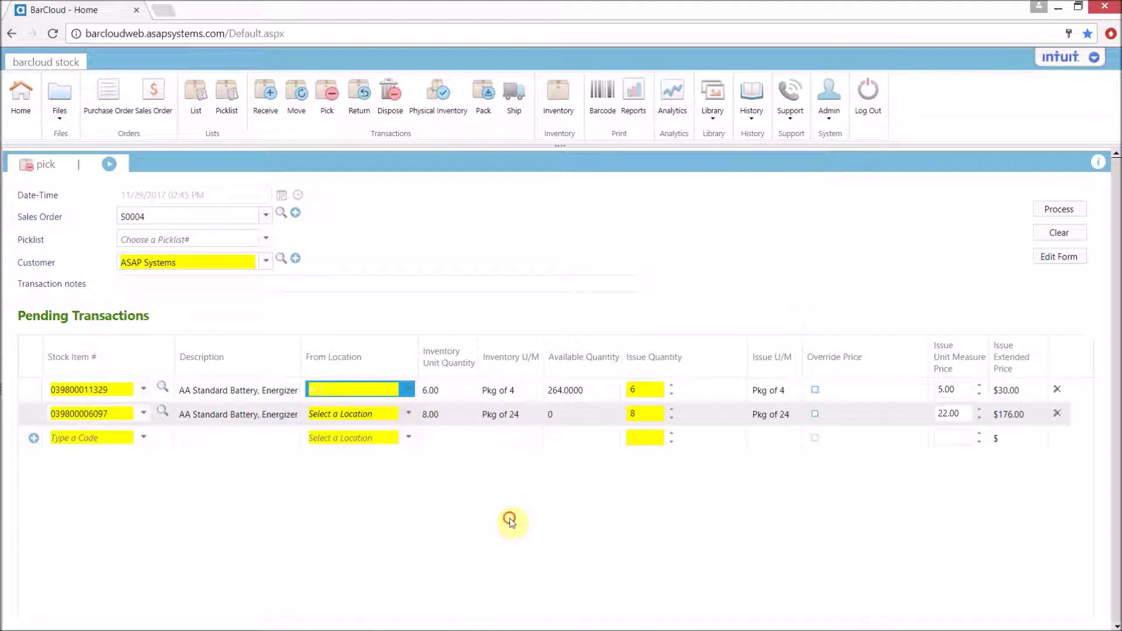
click(408, 413)
click(338, 450)
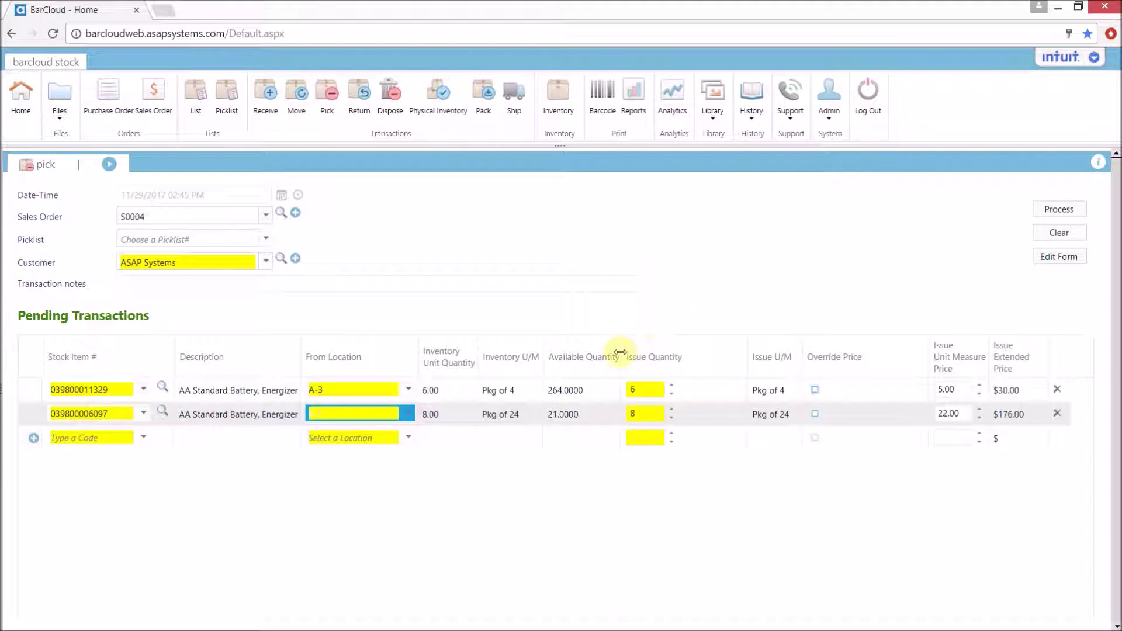
click(1067, 212)
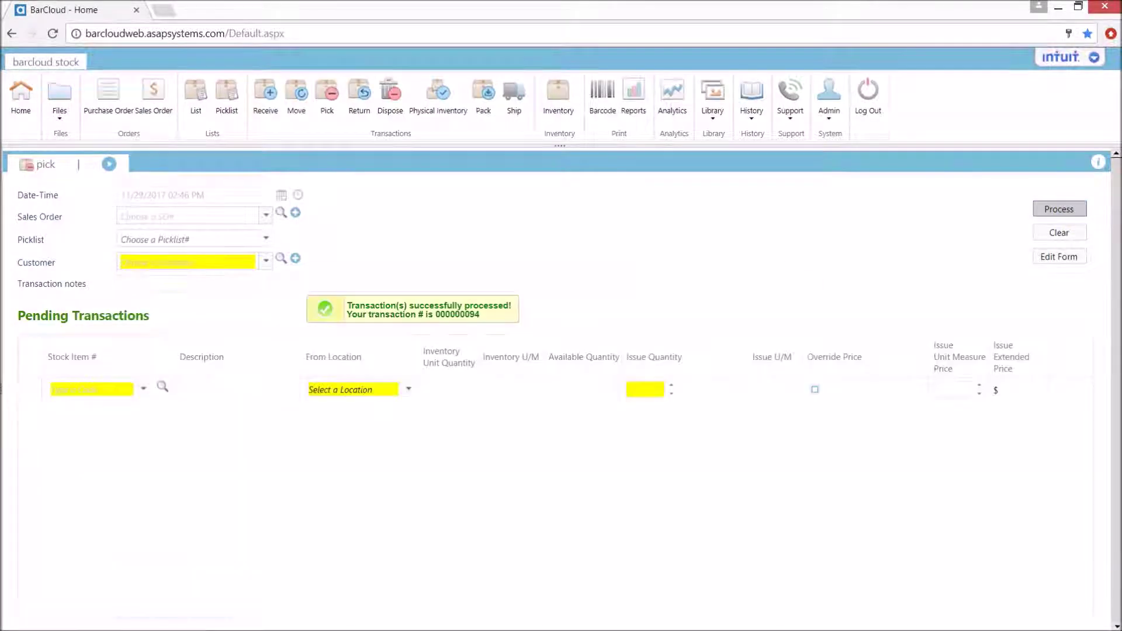